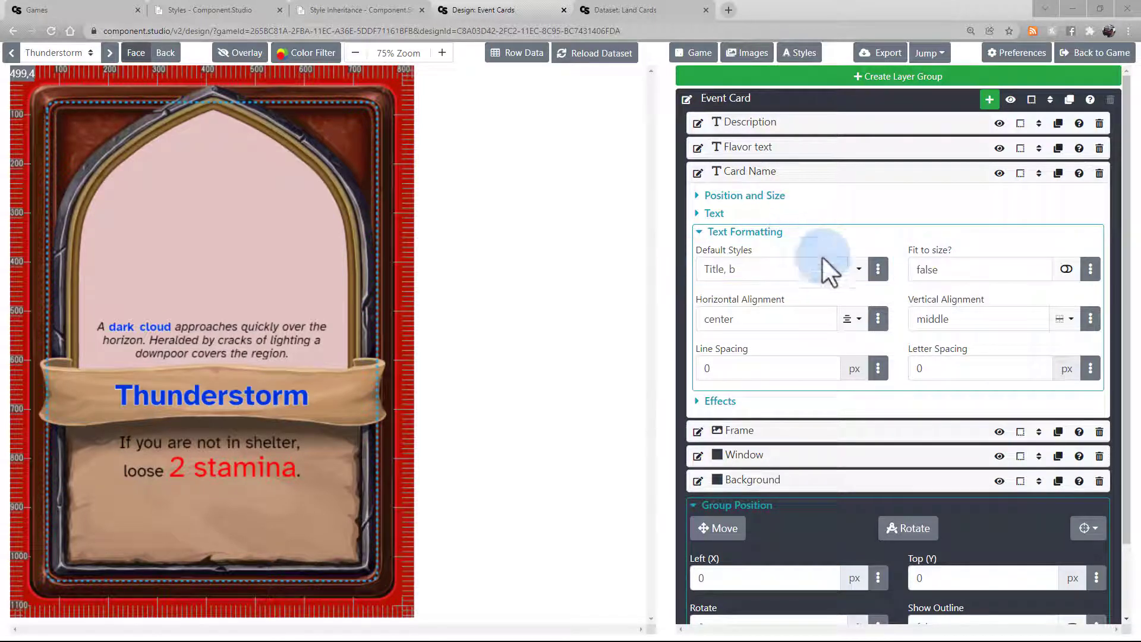
- Open and dismiss the Default Styles list, keeping Card Name's styles at Title, b
{"action": "left_click", "coordinate": [859, 270]}
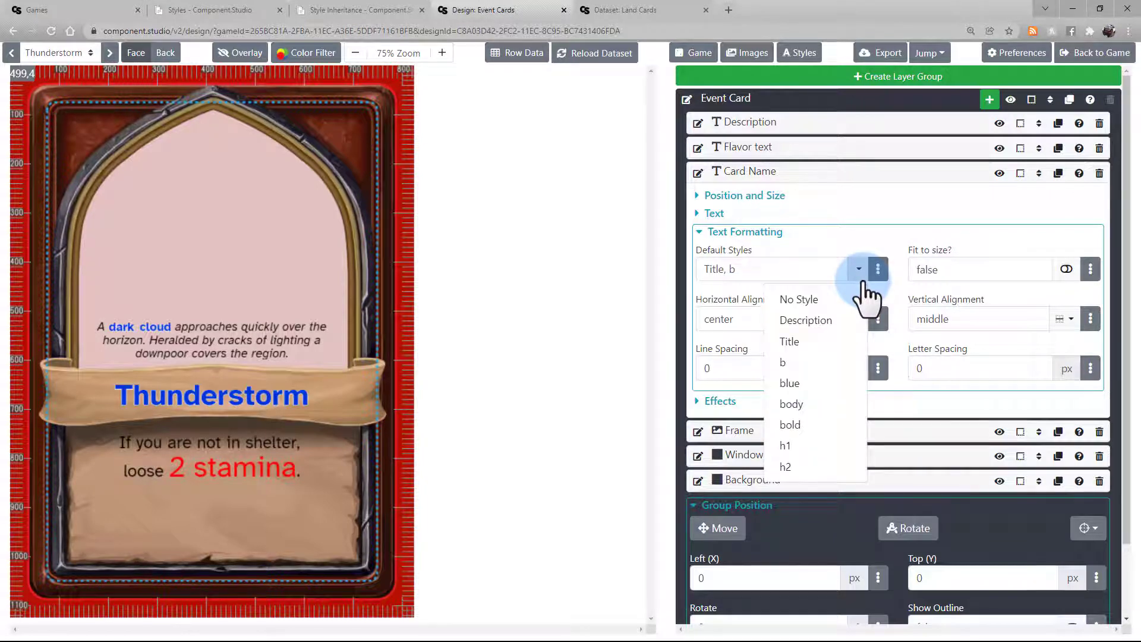
{"action": "left_click", "coordinate": [830, 269]}
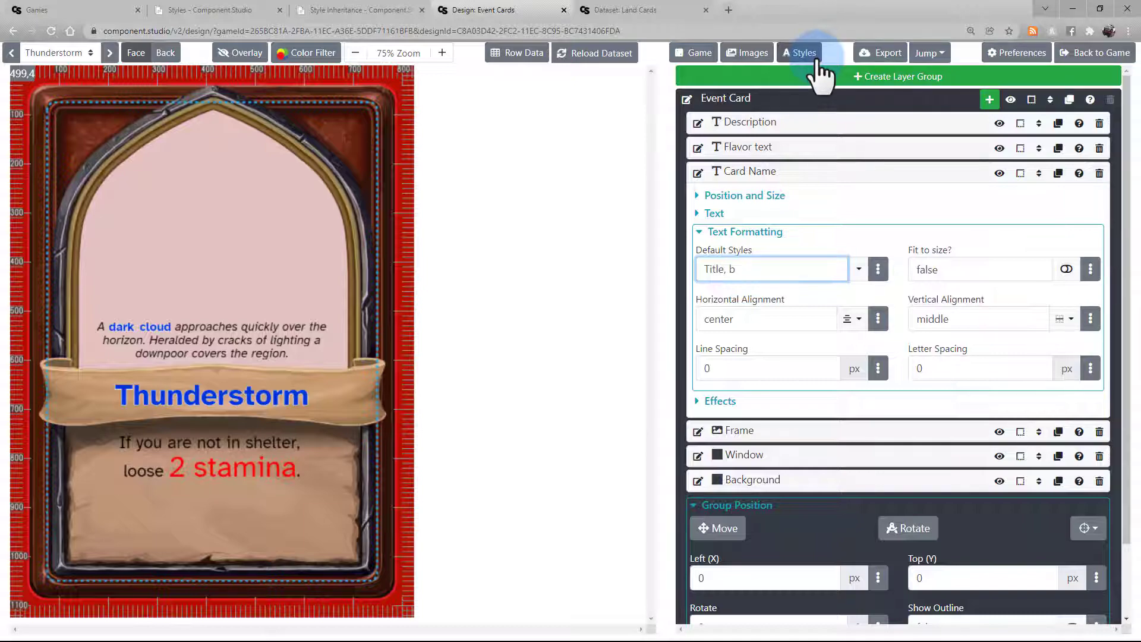
- Show the b style's Atkinson font and Advanced options, including Inherit From, in the Styles list
{"action": "left_click", "coordinate": [817, 59]}
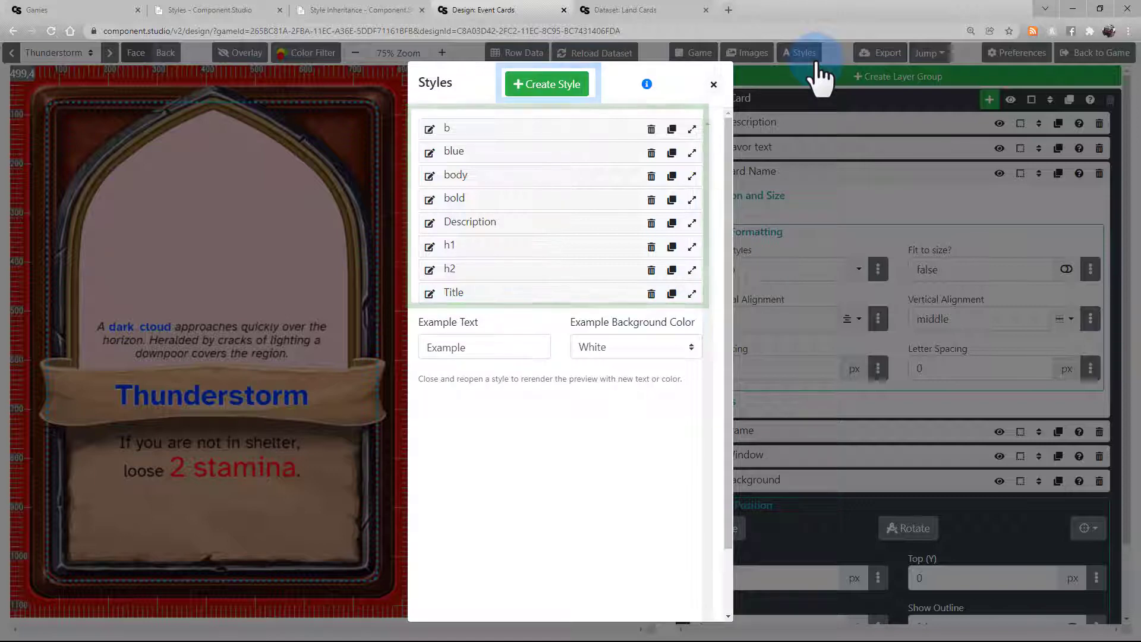
{"action": "left_click", "coordinate": [559, 128]}
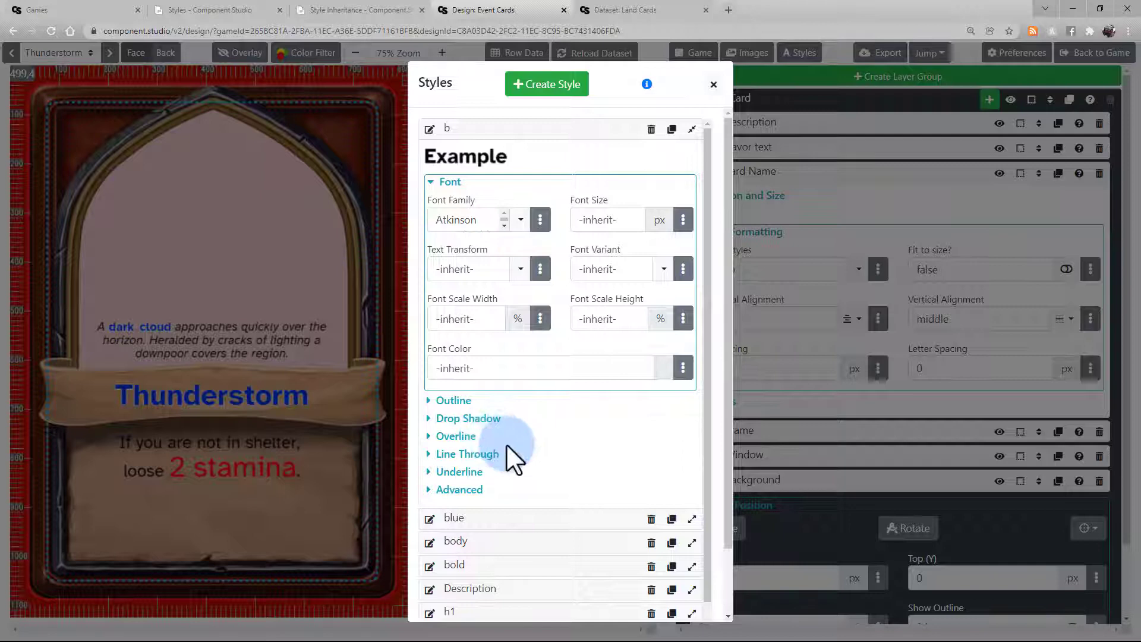
{"action": "left_click", "coordinate": [497, 489]}
{"action": "scroll", "coordinate": [501, 500], "scroll_direction": "down", "scroll_amount": 3}
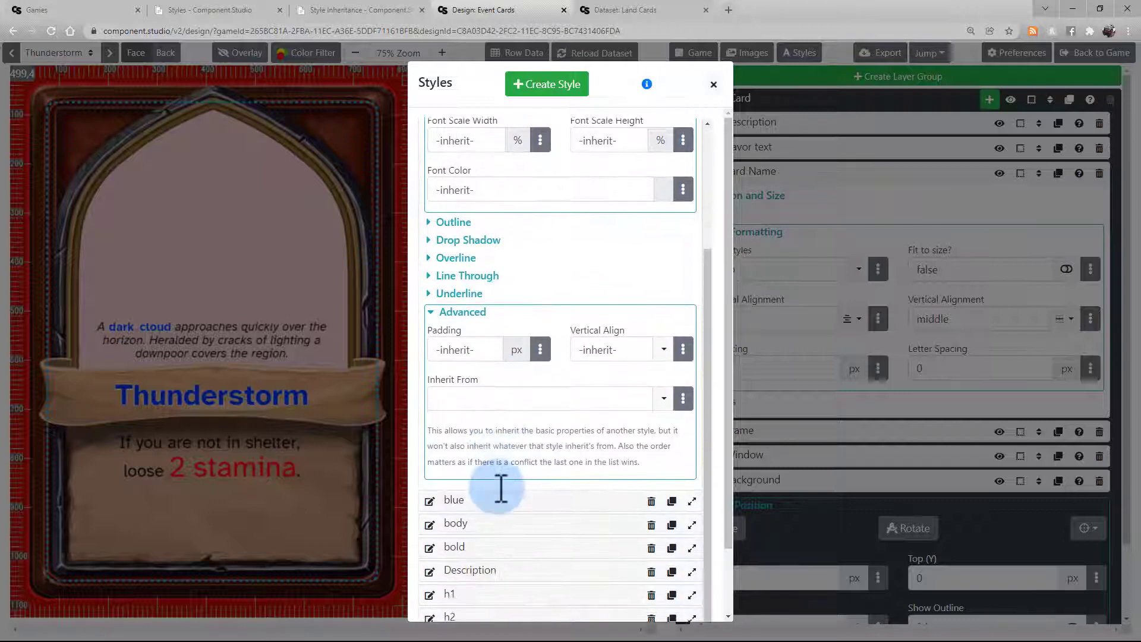
{"action": "scroll", "coordinate": [497, 487], "scroll_direction": "up", "scroll_amount": 3}
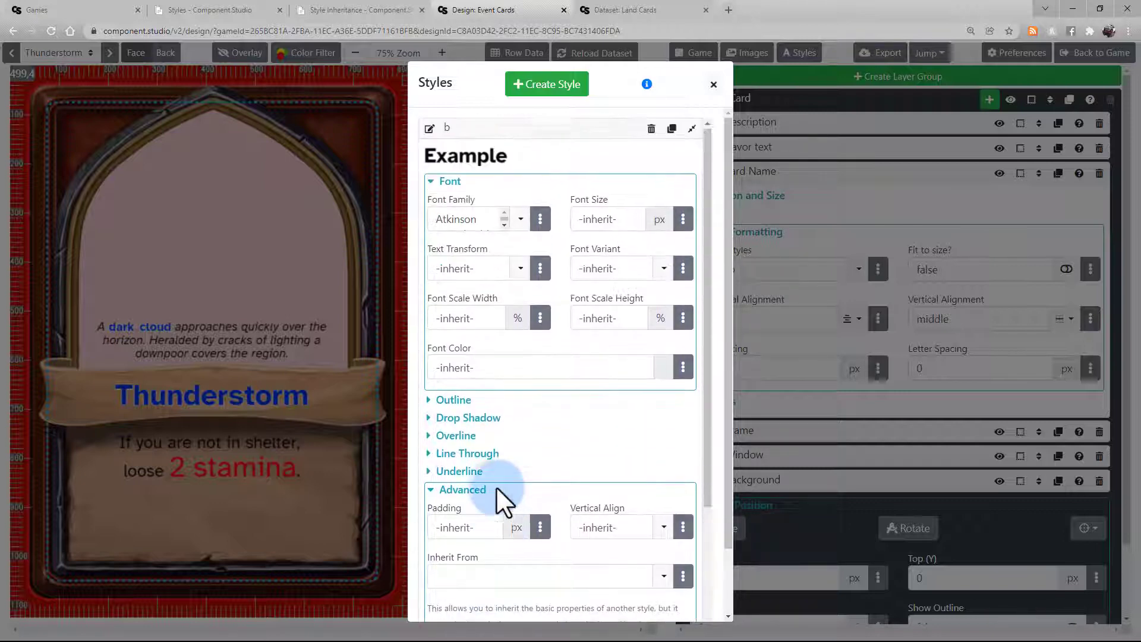
- Verify the b style's font is Atkinson Hyperlegible Bold, then close the Styles dialog
{"action": "left_click", "coordinate": [499, 489]}
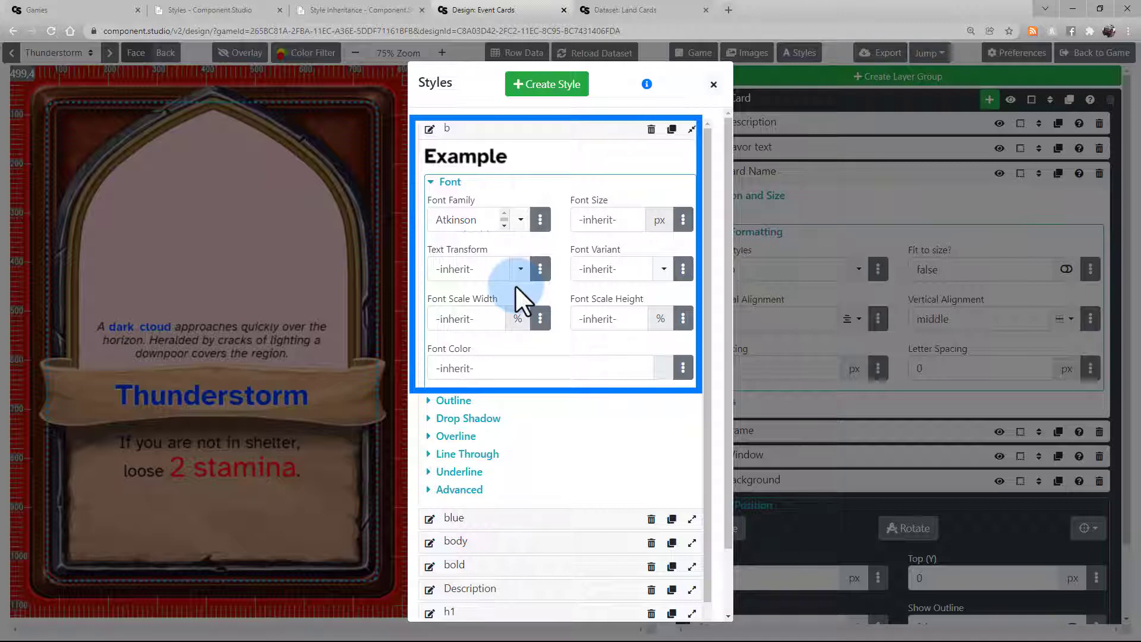
{"action": "left_click", "coordinate": [539, 232]}
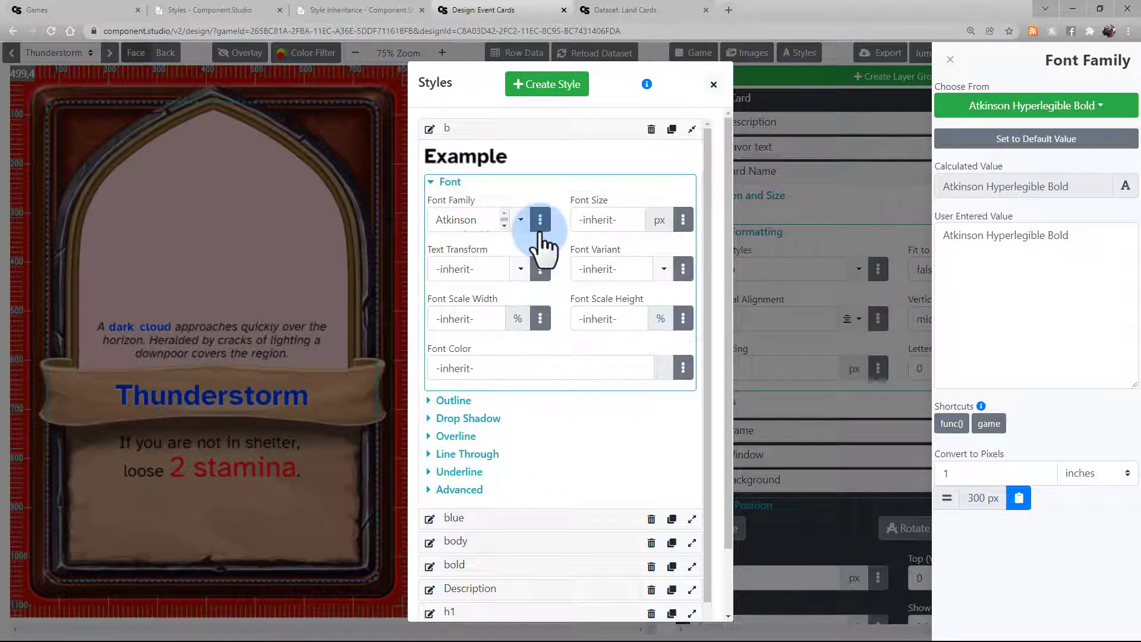
{"action": "left_click", "coordinate": [714, 86]}
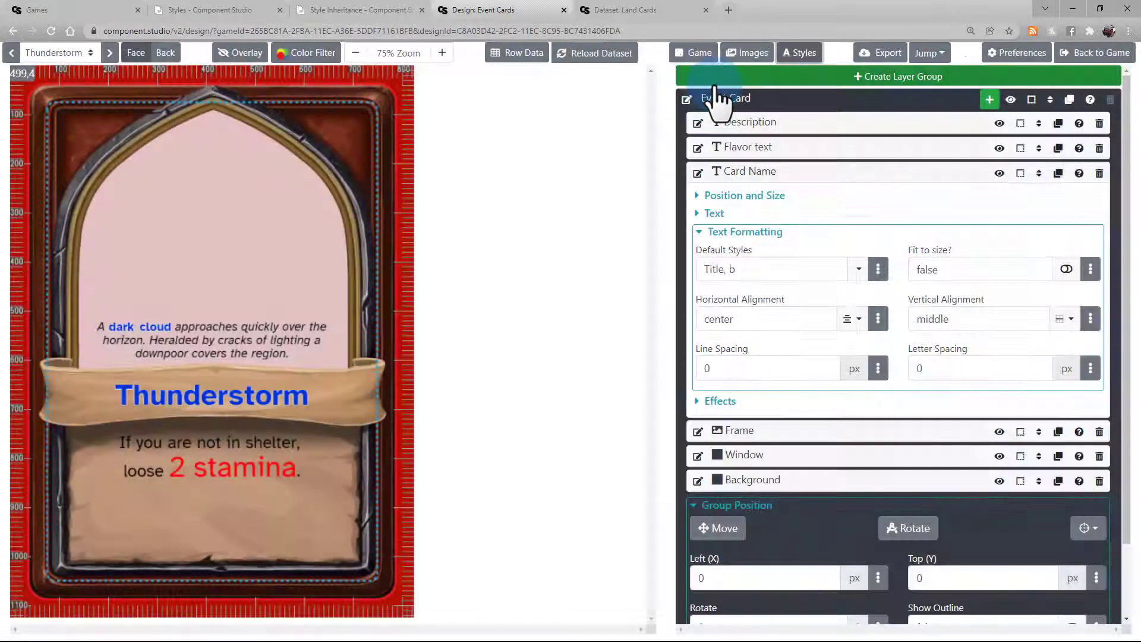
{"action": "left_click", "coordinate": [759, 269]}
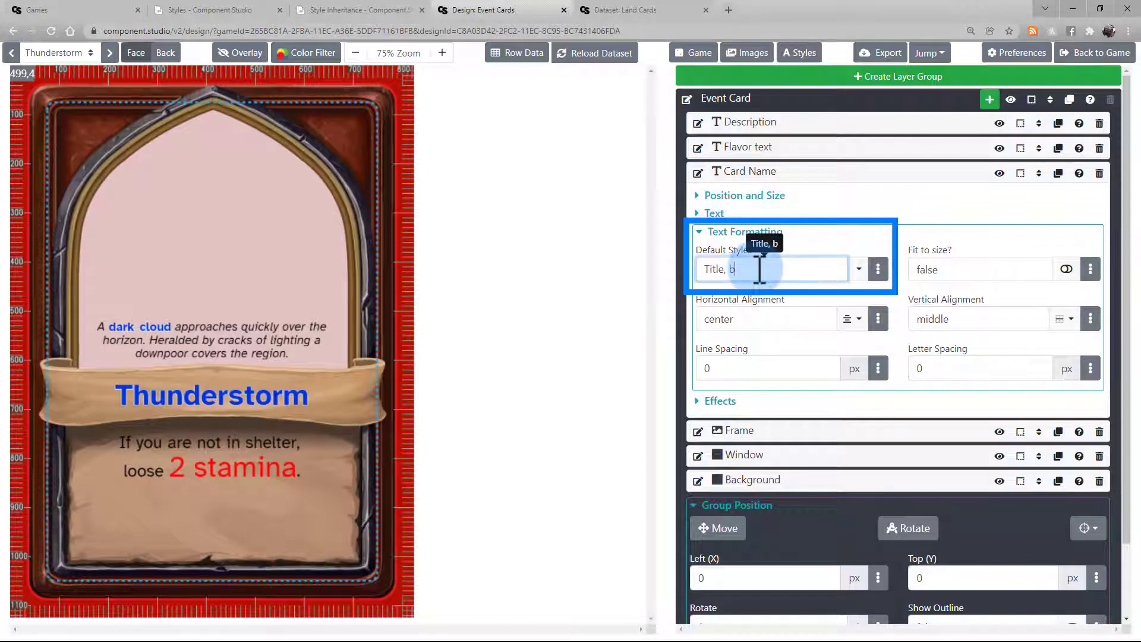
{"action": "key", "text": "BackSpace"}
{"action": "key", "text": "BackSpace"}
{"action": "key", "text": "BackSpace"}
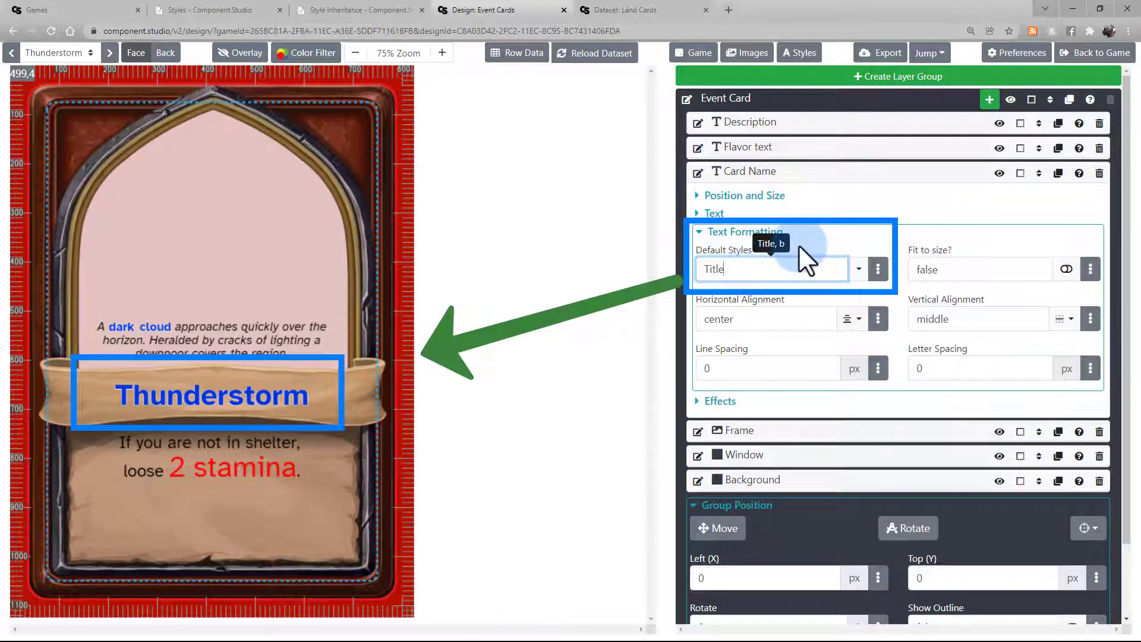
{"action": "left_click", "coordinate": [799, 244]}
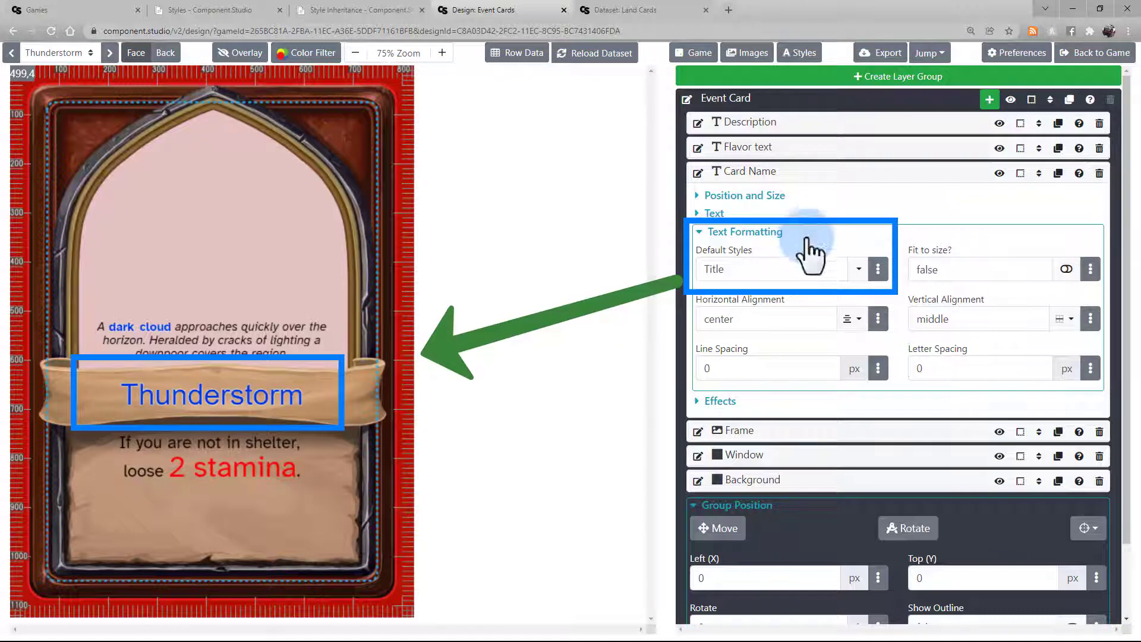
{"action": "left_click", "coordinate": [794, 264]}
{"action": "type", "text": ", b"}
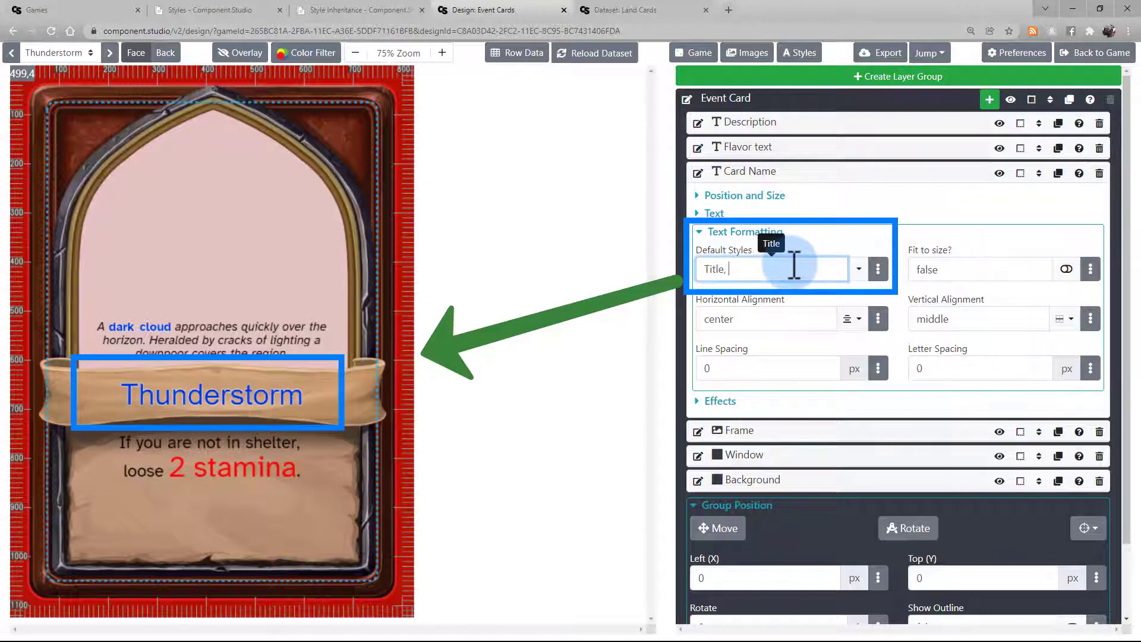
{"action": "left_click", "coordinate": [807, 241]}
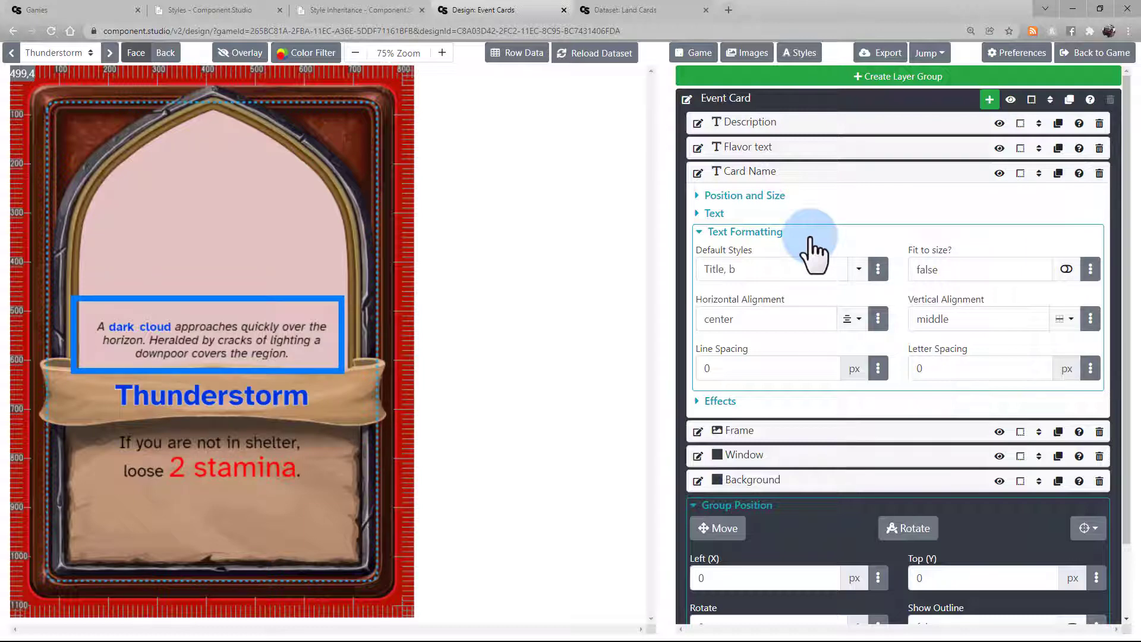
- Check the Flavor text's Description style: Atkinson Hyperlegible Italic at size 25
{"action": "left_click", "coordinate": [811, 236]}
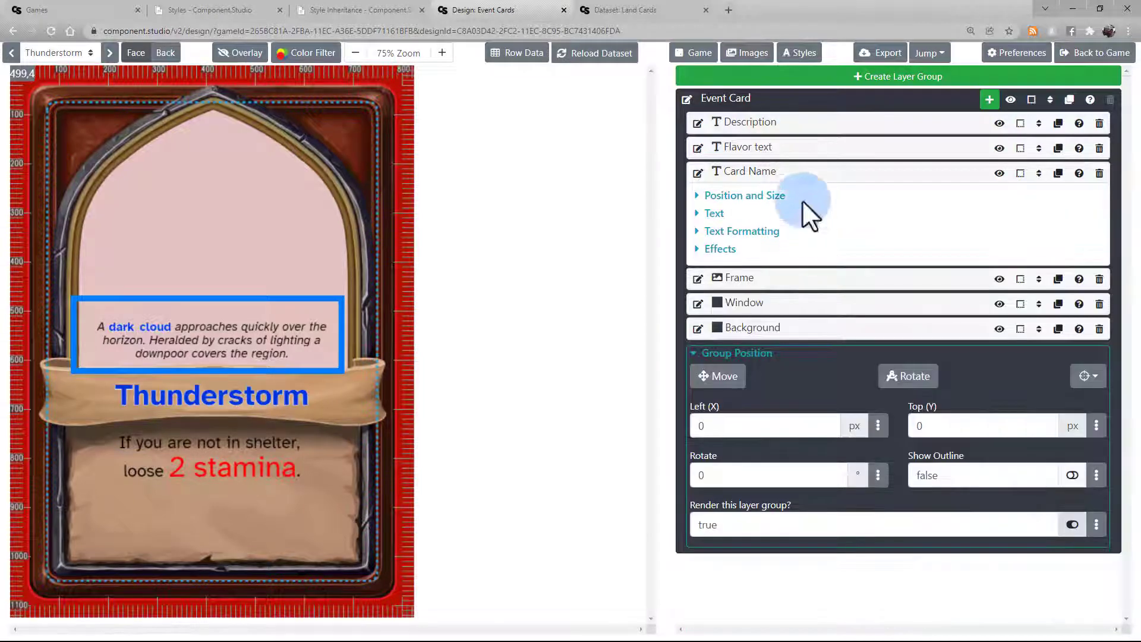
{"action": "left_click", "coordinate": [808, 151]}
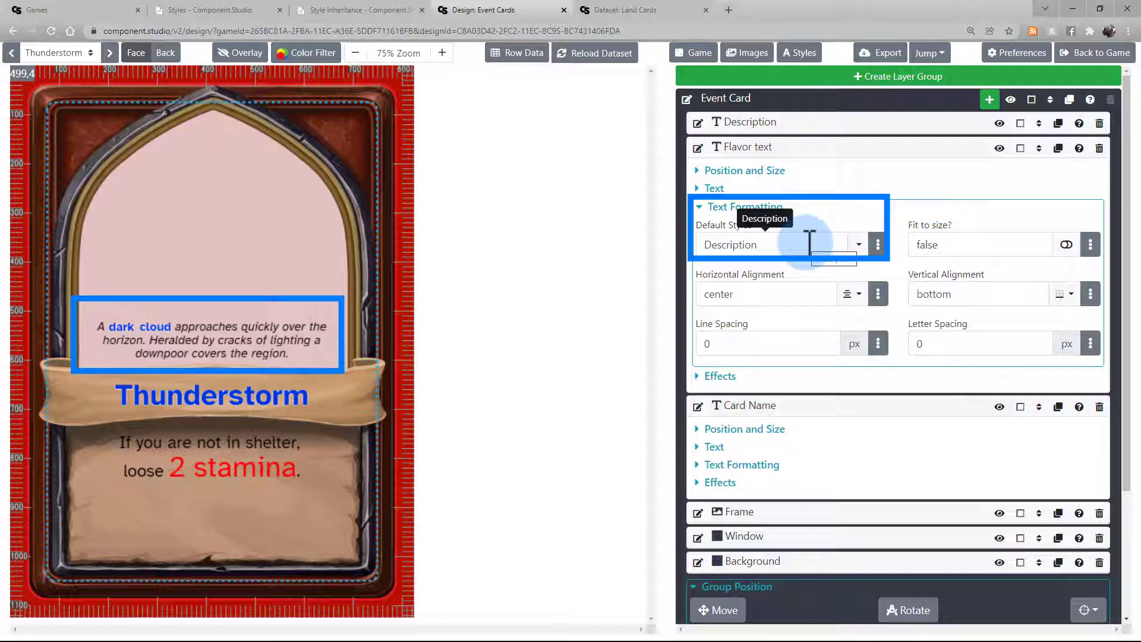
{"action": "left_click", "coordinate": [818, 53]}
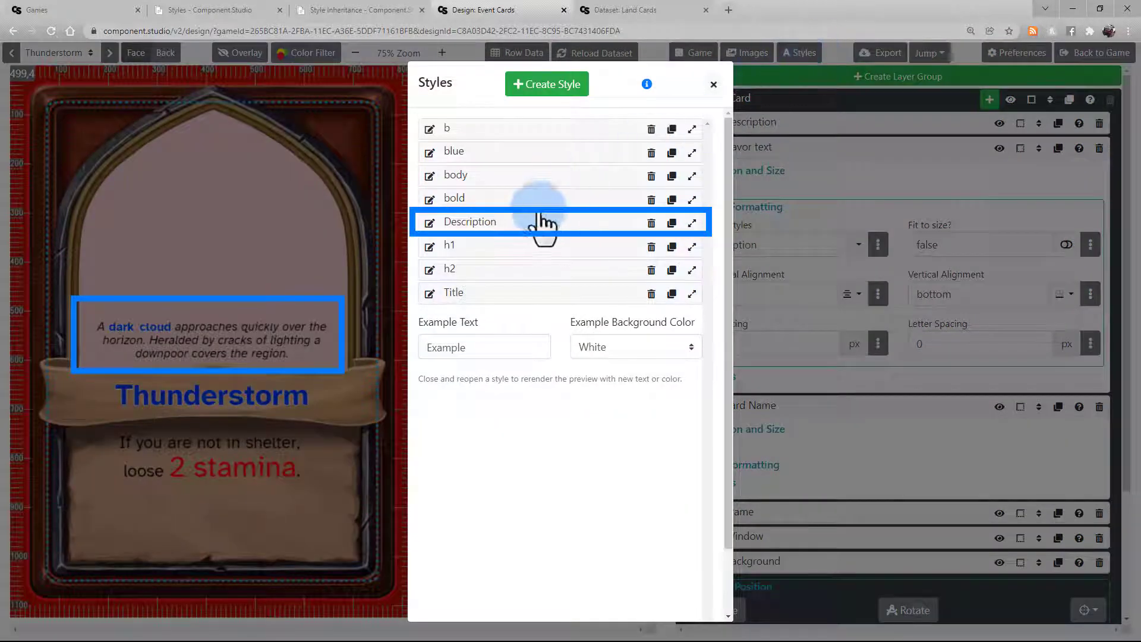
{"action": "left_click", "coordinate": [528, 225]}
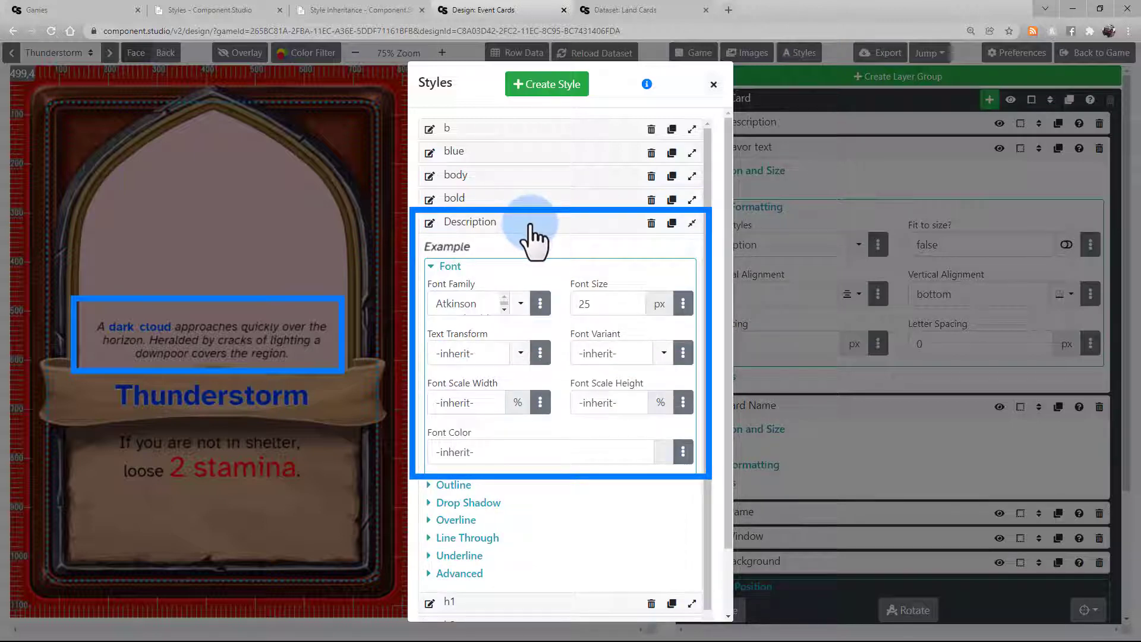
{"action": "left_click", "coordinate": [539, 303]}
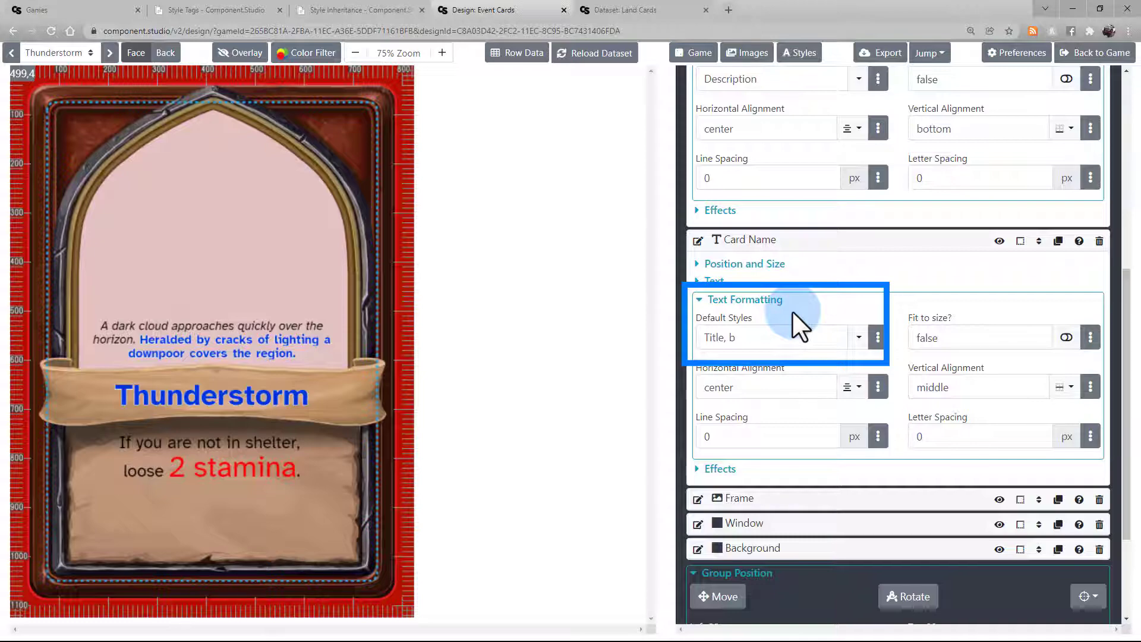
{"action": "left_click", "coordinate": [803, 53]}
{"action": "left_click", "coordinate": [577, 132]}
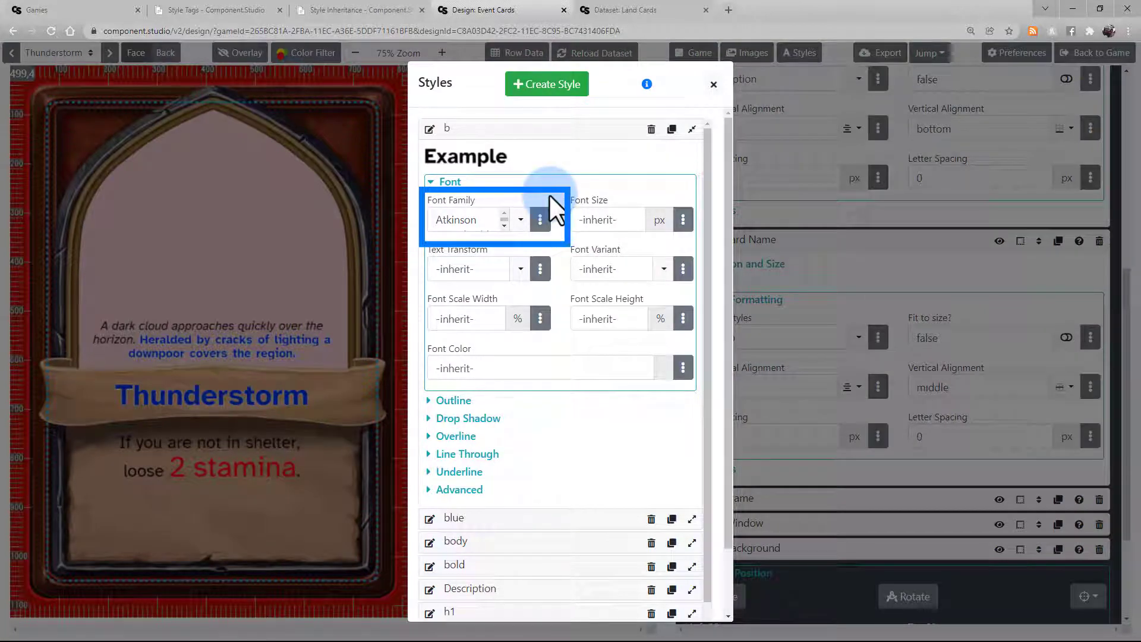
{"action": "left_click", "coordinate": [829, 284]}
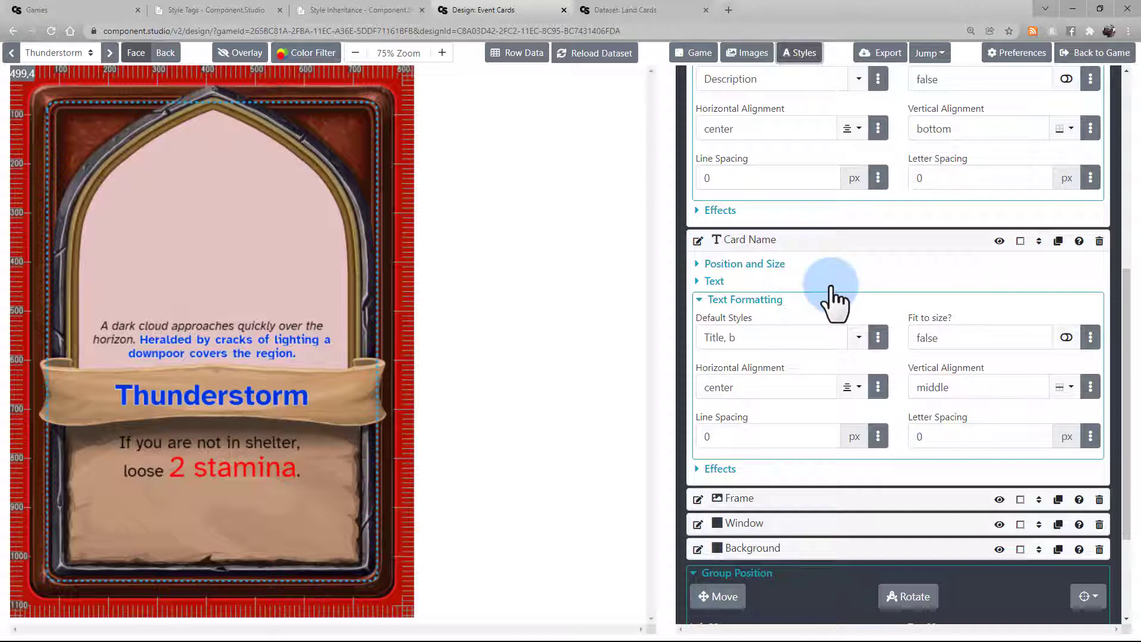
- Change the Description style's Advanced padding from 0 to 2 px and close Styles
{"action": "left_click", "coordinate": [799, 54]}
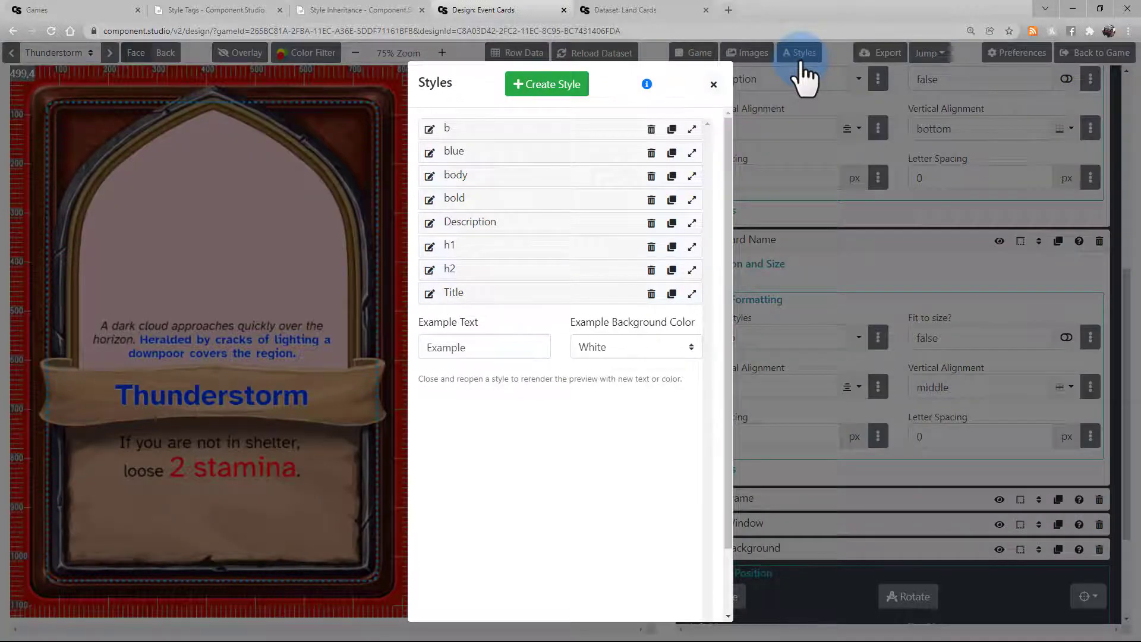
{"action": "left_click", "coordinate": [561, 237]}
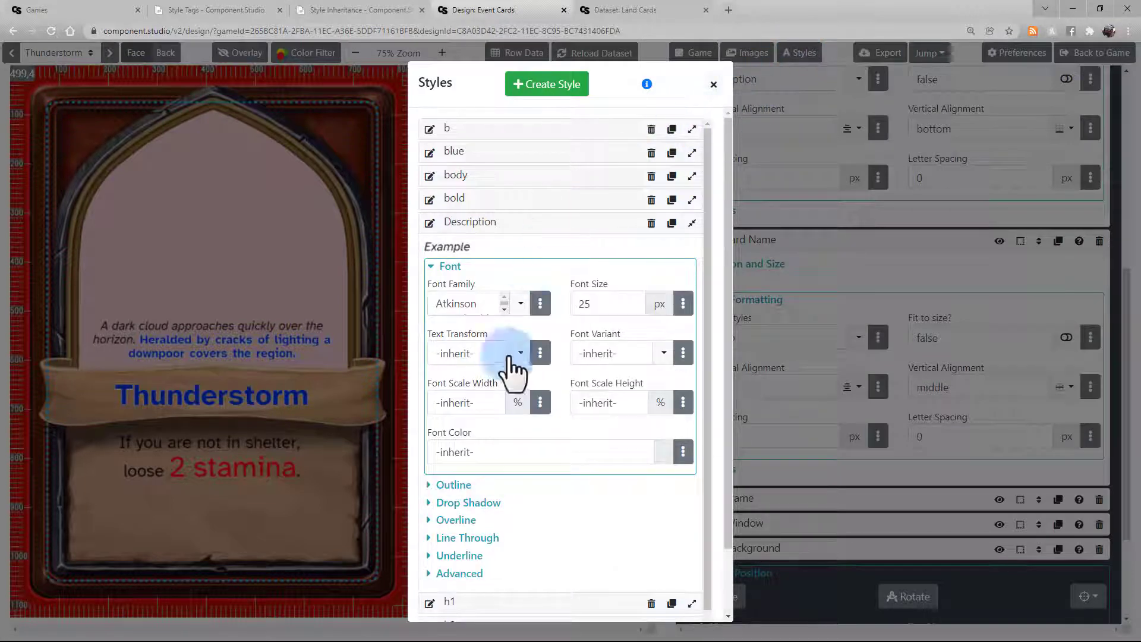
{"action": "left_click", "coordinate": [472, 572]}
{"action": "scroll", "coordinate": [472, 565], "scroll_direction": "down", "scroll_amount": 3}
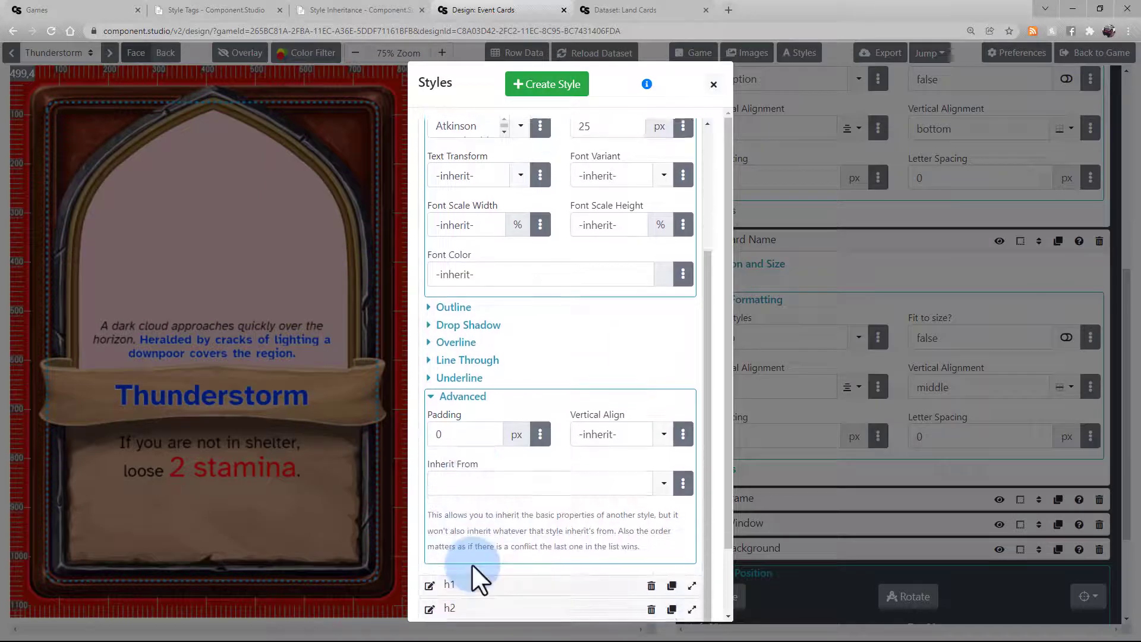
{"action": "left_click", "coordinate": [485, 460]}
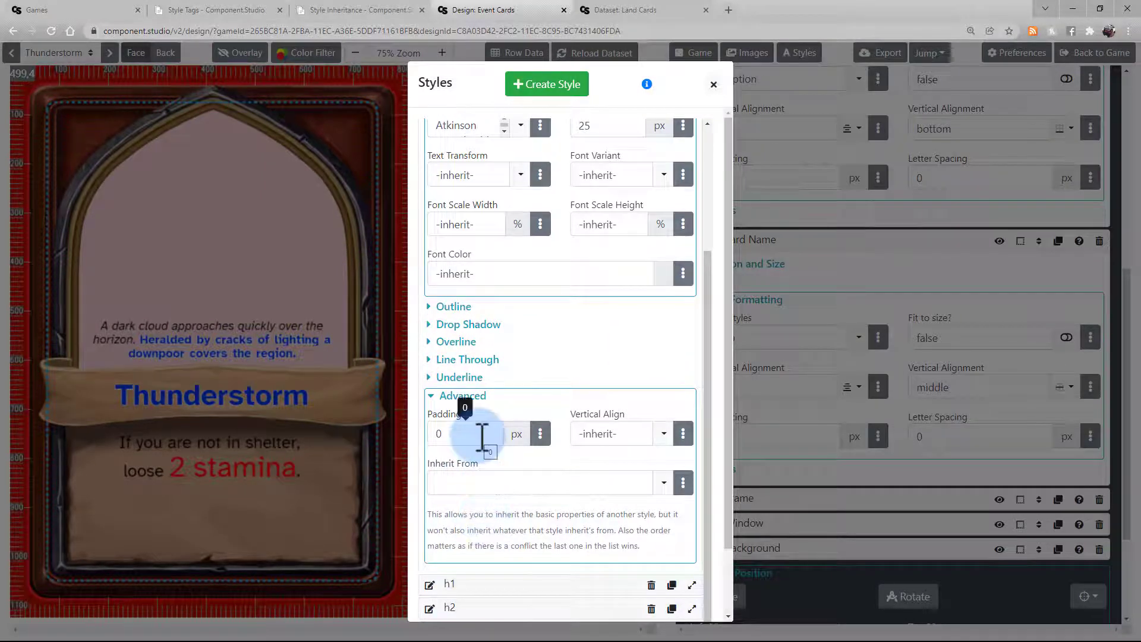
{"action": "left_click", "coordinate": [482, 434]}
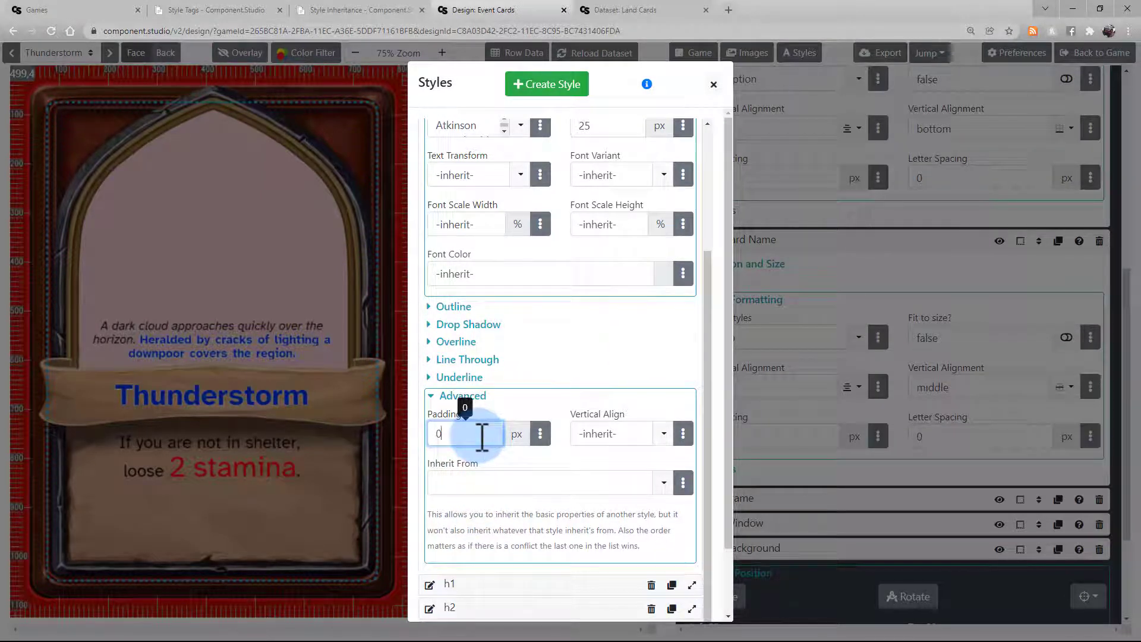
{"action": "key", "text": "BackSpace"}
{"action": "type", "text": "2"}
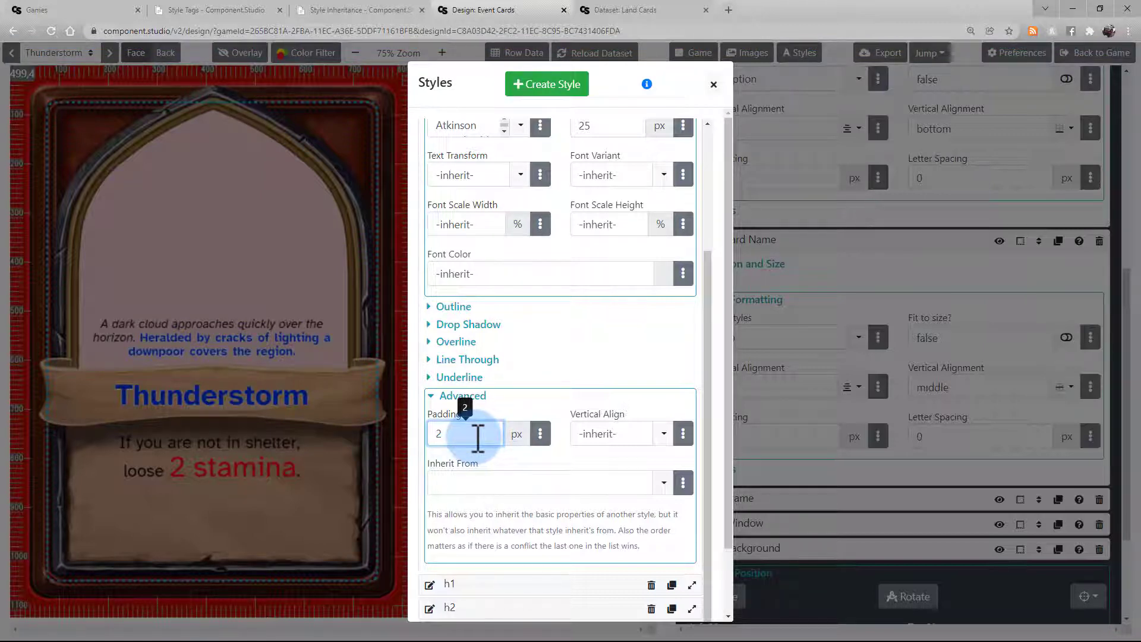
{"action": "left_click", "coordinate": [289, 365]}
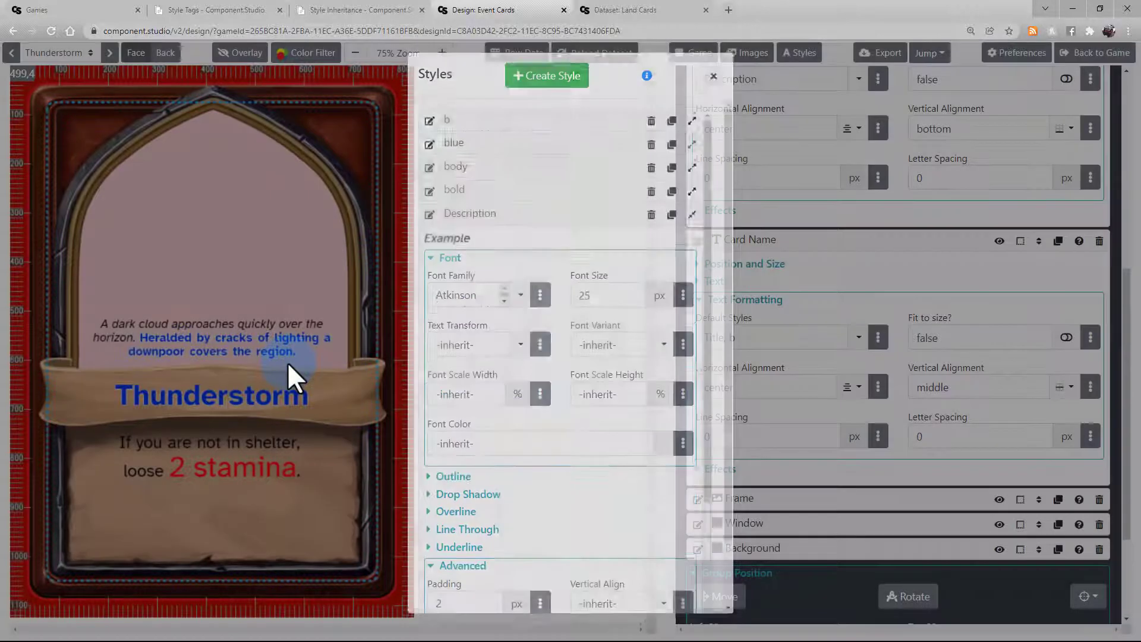